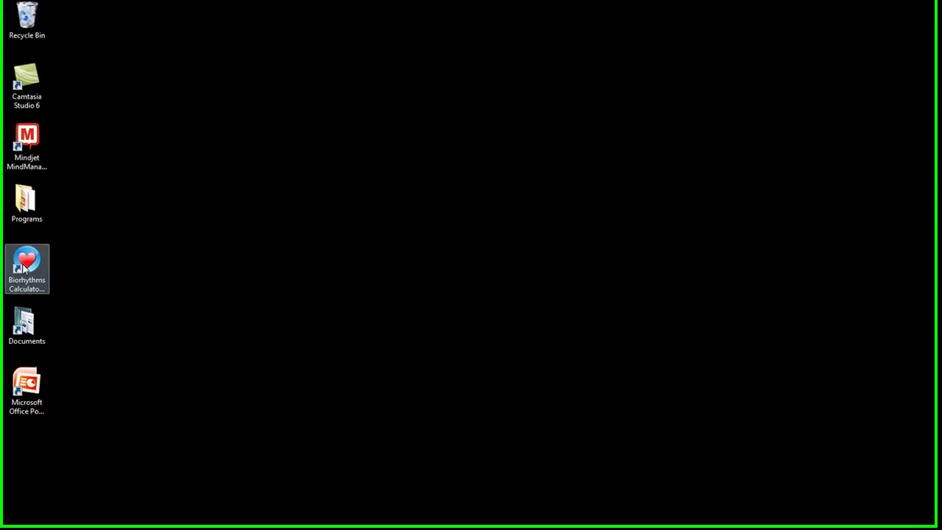
Launch Biorhythms Calculator 2010 and inspect the details of the rhythm blocks on the welcome screen.
double_click(20, 270)
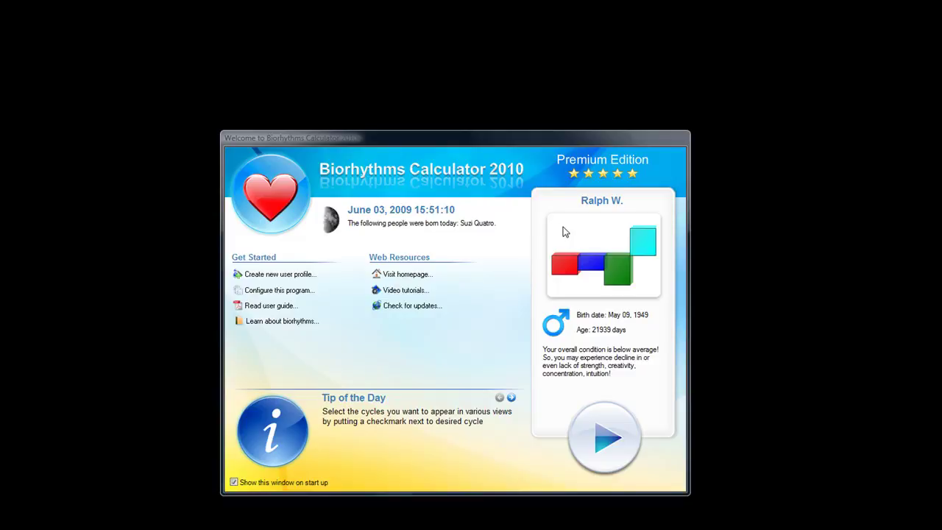
mouse_move(564, 274)
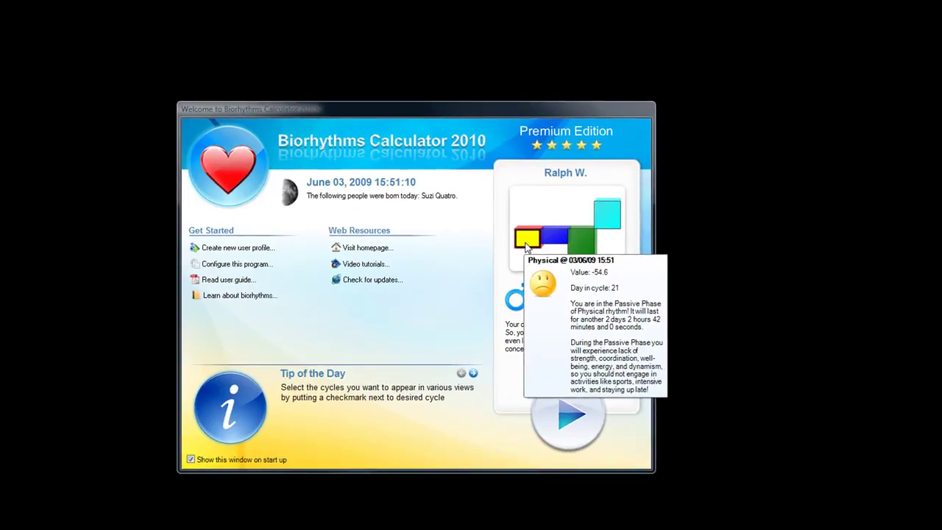
mouse_move(546, 245)
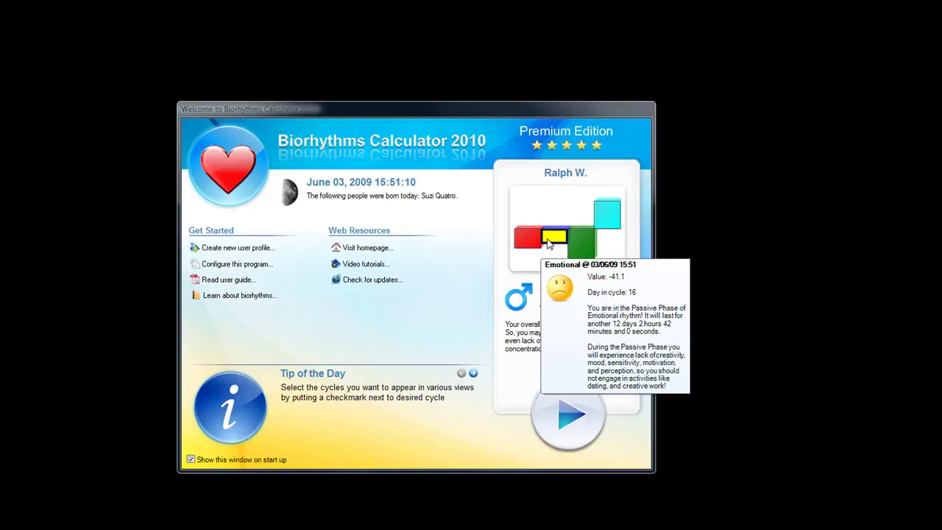
mouse_move(580, 245)
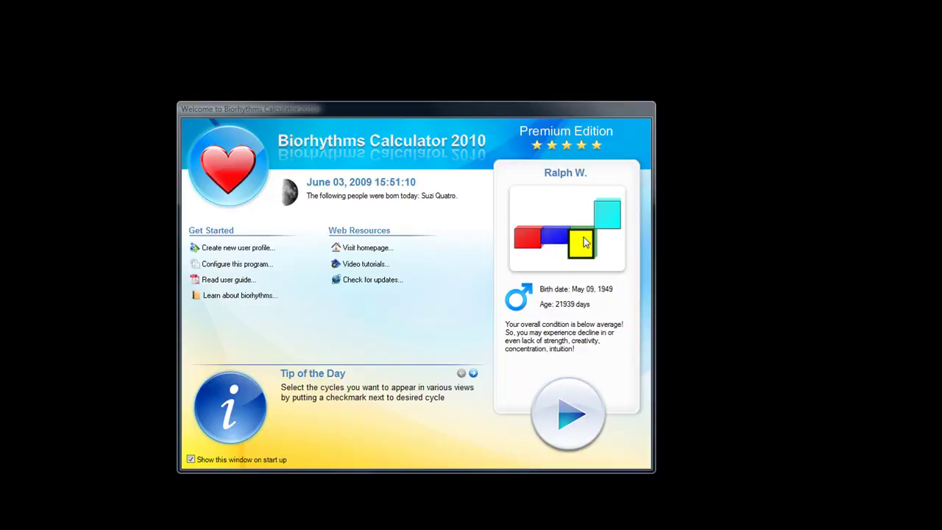
mouse_move(602, 228)
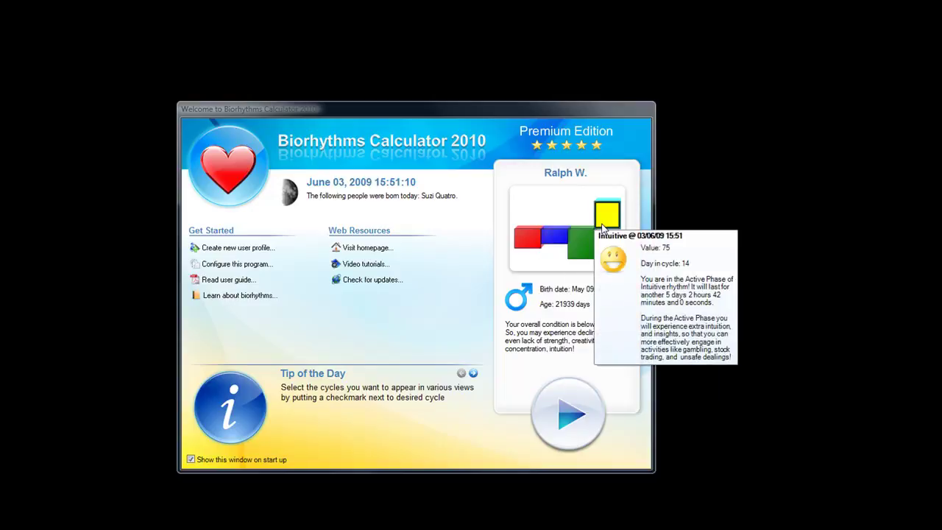
Browse through the next five tips of the day and try the option for showing the welcome window on startup.
click(473, 375)
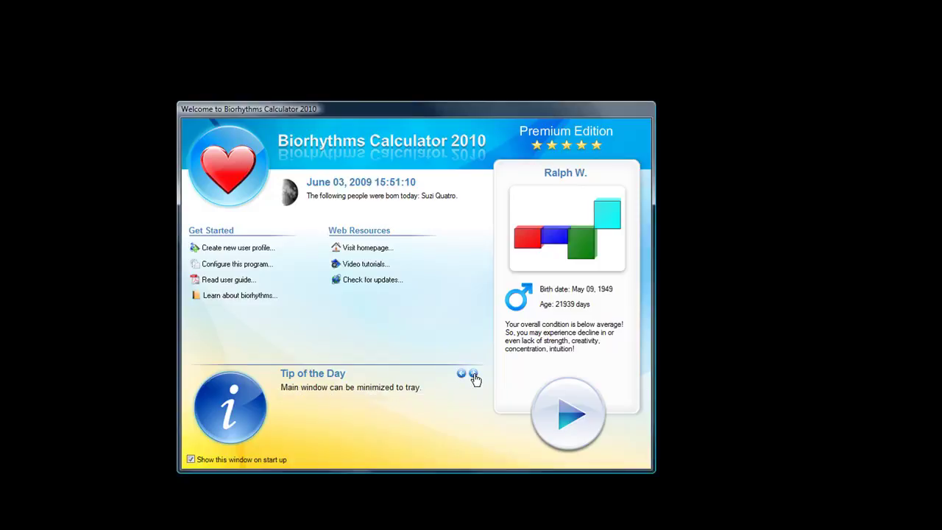
click(474, 374)
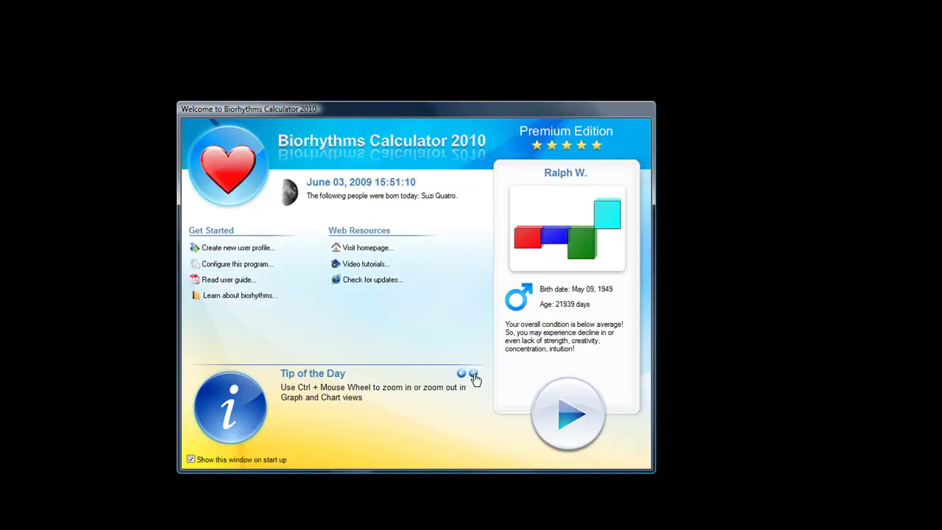
click(473, 374)
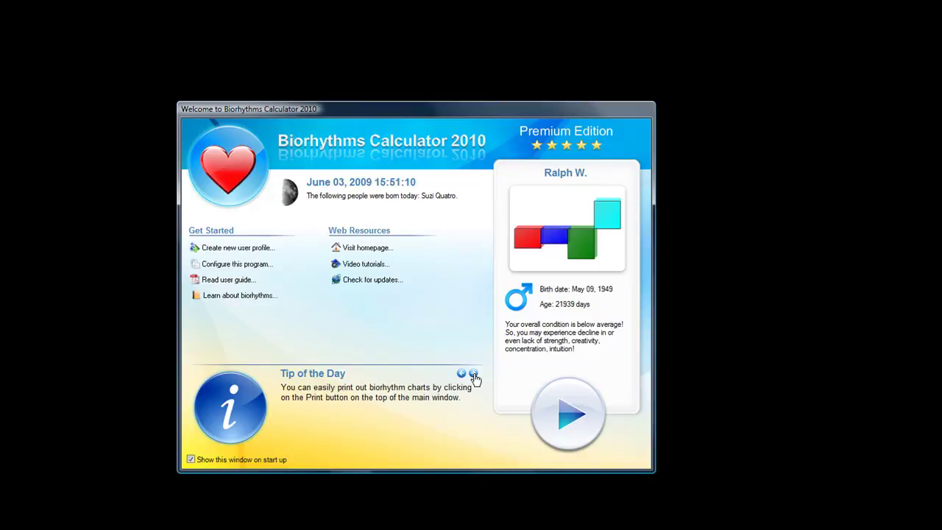
click(474, 374)
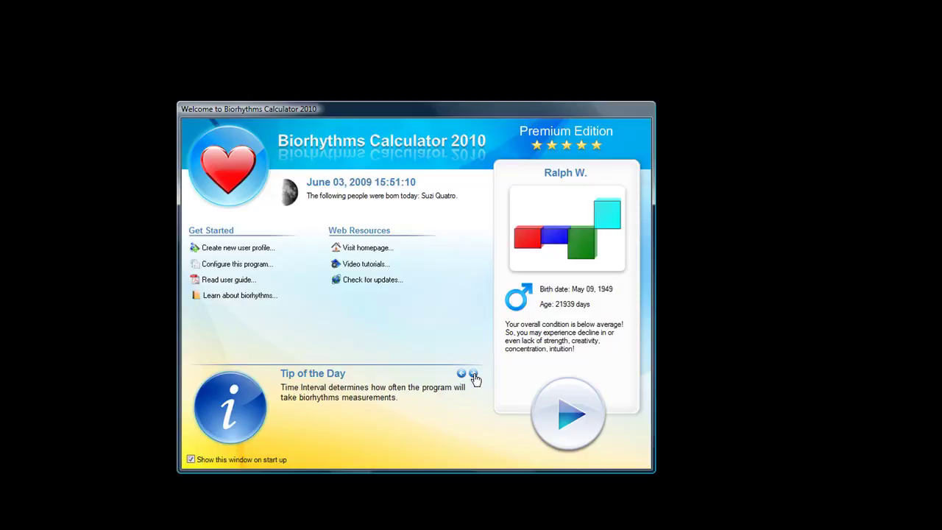
click(474, 376)
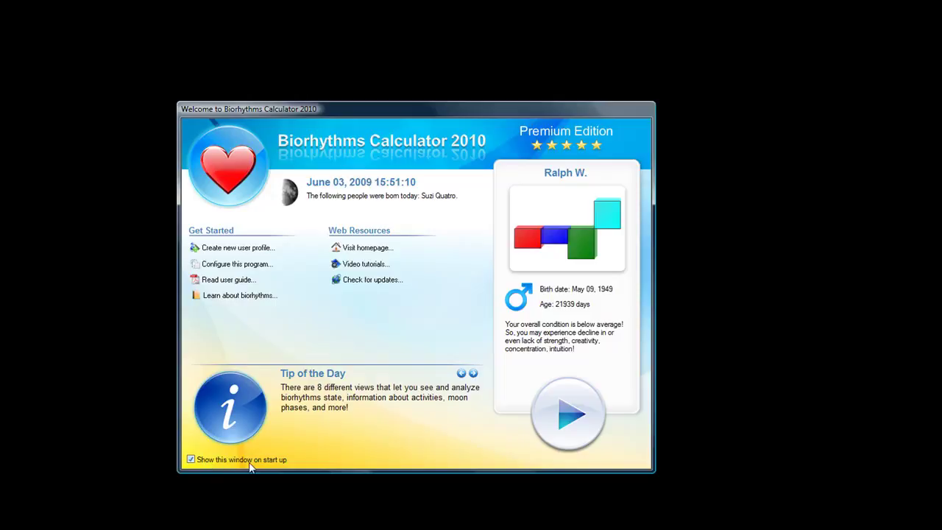
click(190, 459)
click(191, 459)
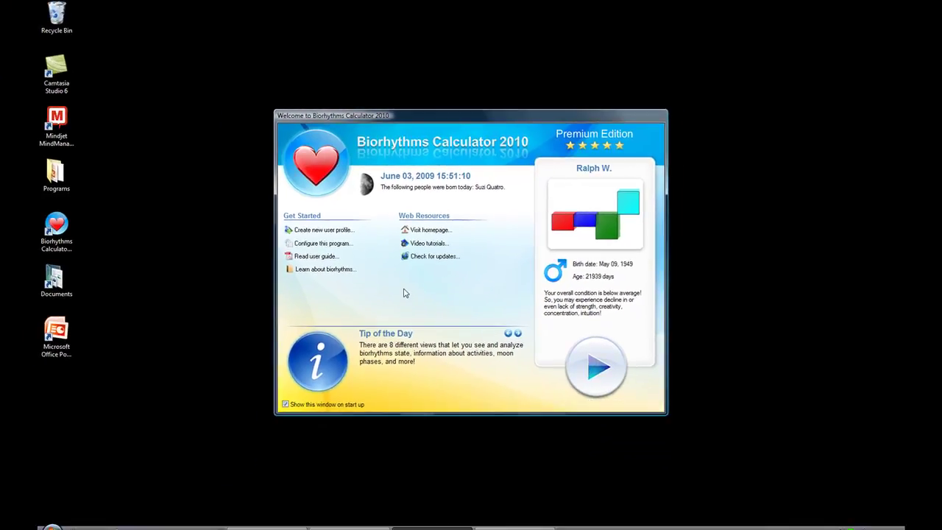
Open the program configuration and look through the list of available main profiles without changing the selection.
click(328, 244)
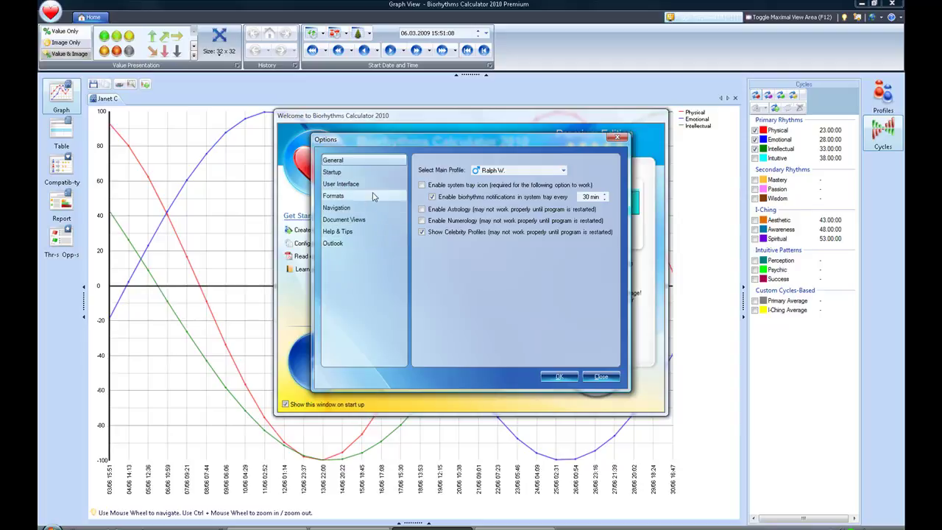
click(563, 171)
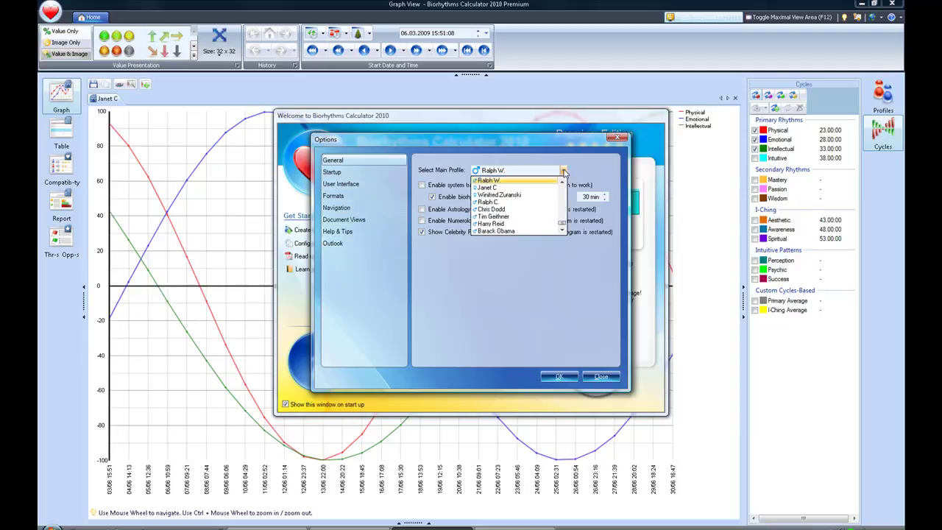
scroll(564, 199, down, 15)
scroll(564, 198, up, 5)
scroll(564, 199, up, 6)
scroll(564, 199, up, 6)
scroll(564, 199, up, 4)
drag(563, 218, 566, 181)
click(583, 174)
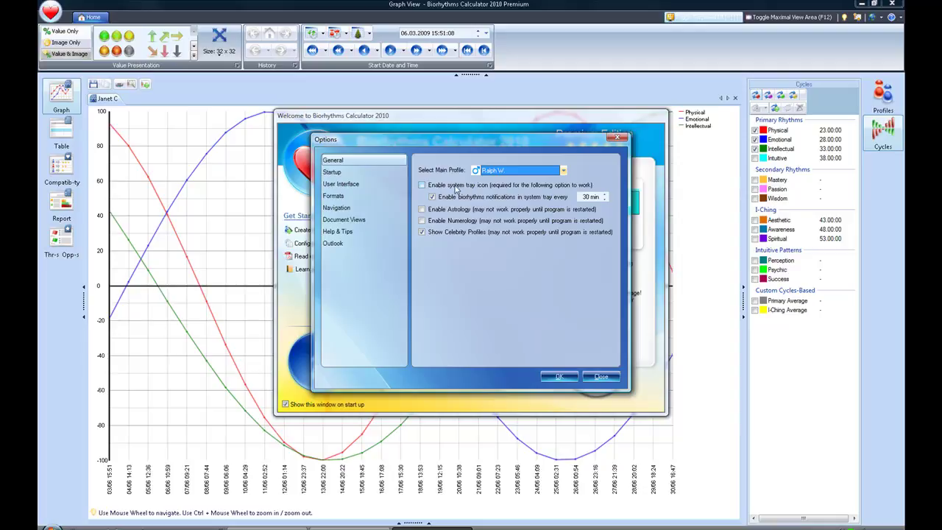
Enable the system tray icon and set the biorhythm notifications interval to 120 min.
click(423, 187)
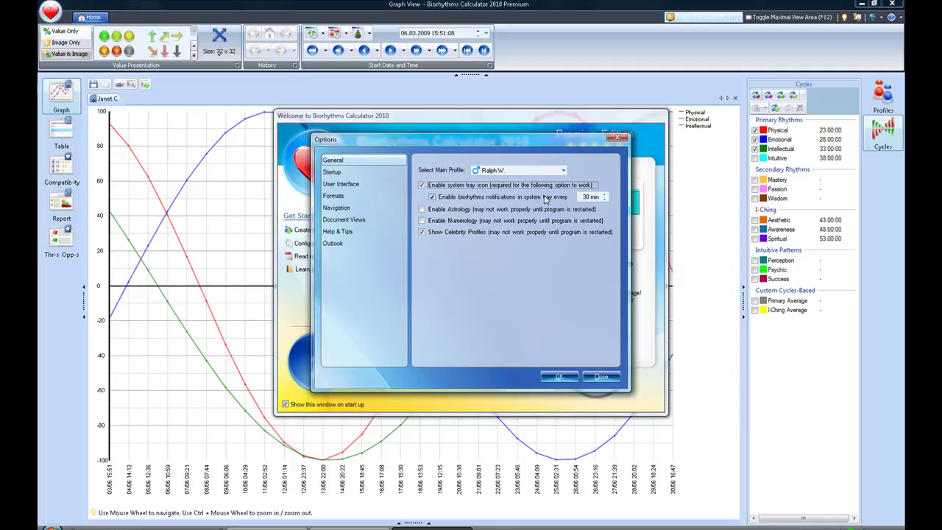
click(606, 195)
click(606, 195)
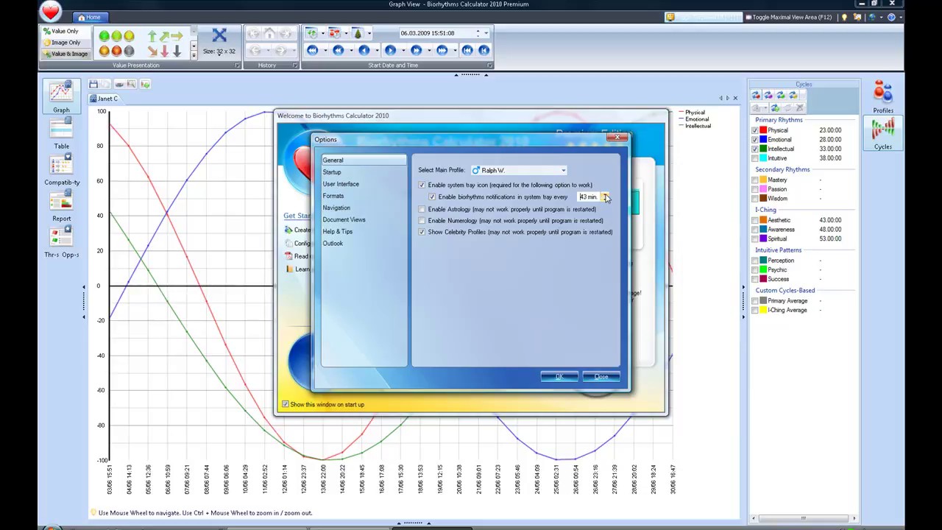
click(605, 196)
click(606, 196)
click(606, 196)
click(606, 196)
click(606, 196)
click(606, 196)
click(606, 196)
click(606, 196)
Turn off celebrity profiles in the general options and the welcome screen in the startup options.
click(422, 233)
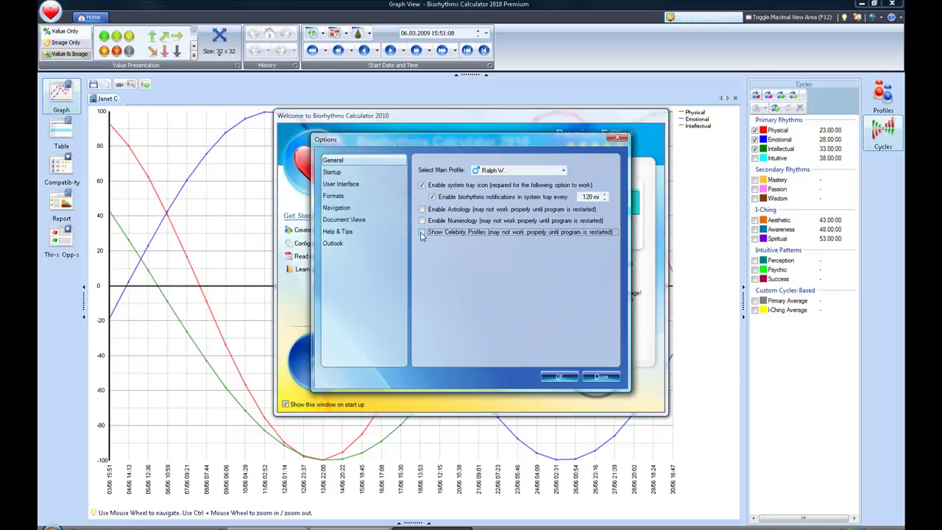
click(347, 177)
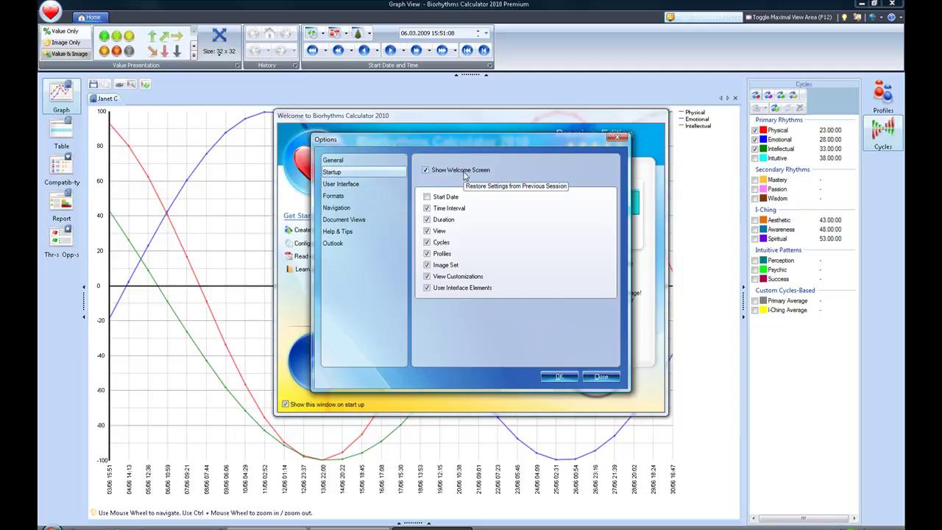
click(425, 171)
Review the user interface options and the available UI styles.
click(374, 188)
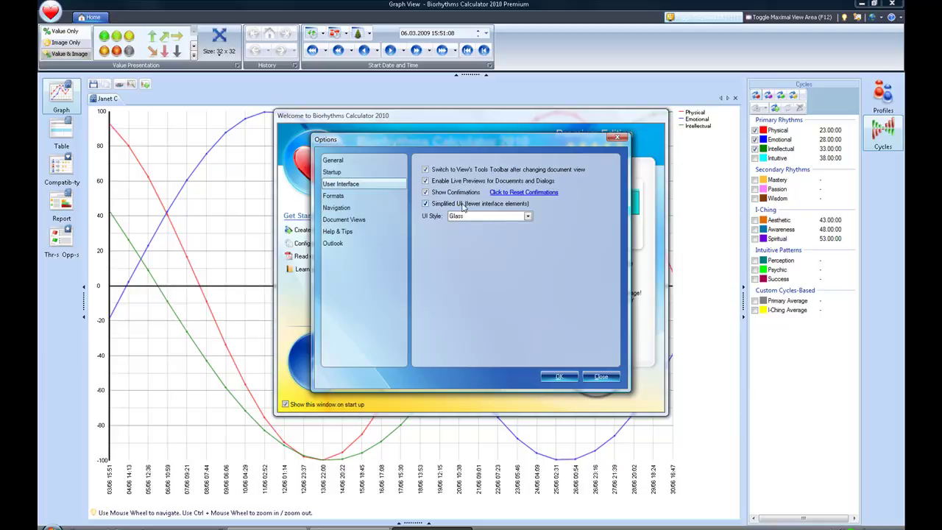
click(528, 217)
click(528, 218)
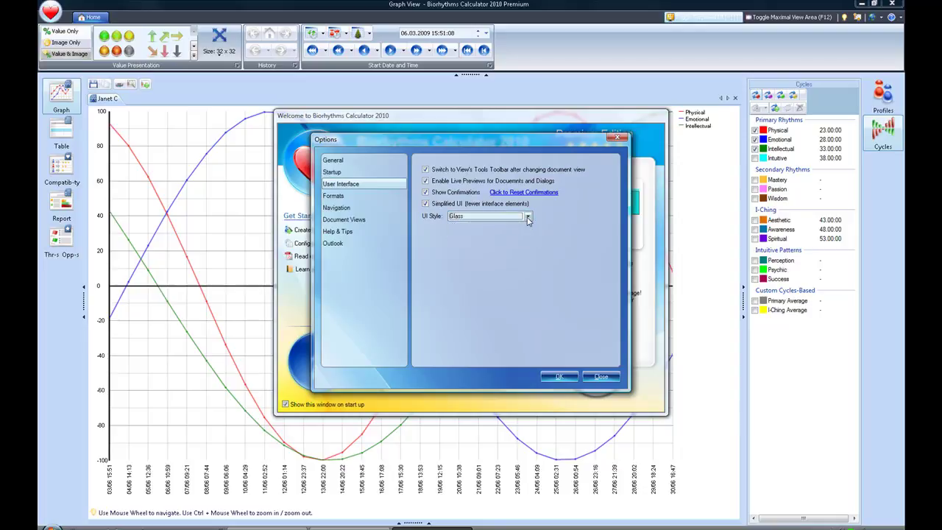
Set the short date and time format to MM/dd/yy HH:mm and remove the leading dd/ from the graph date format.
click(349, 200)
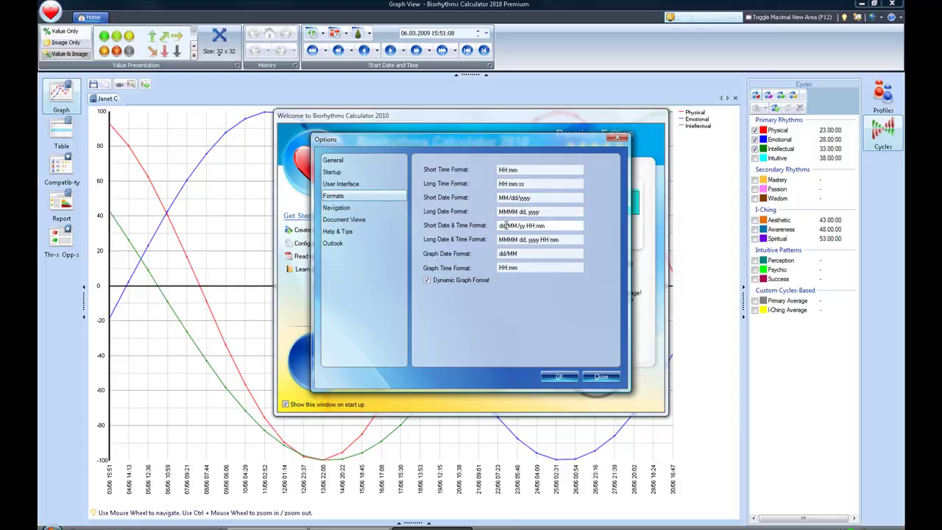
click(506, 226)
key(BackSpace)
key(BackSpace)
key(BackSpace)
text(dd/)
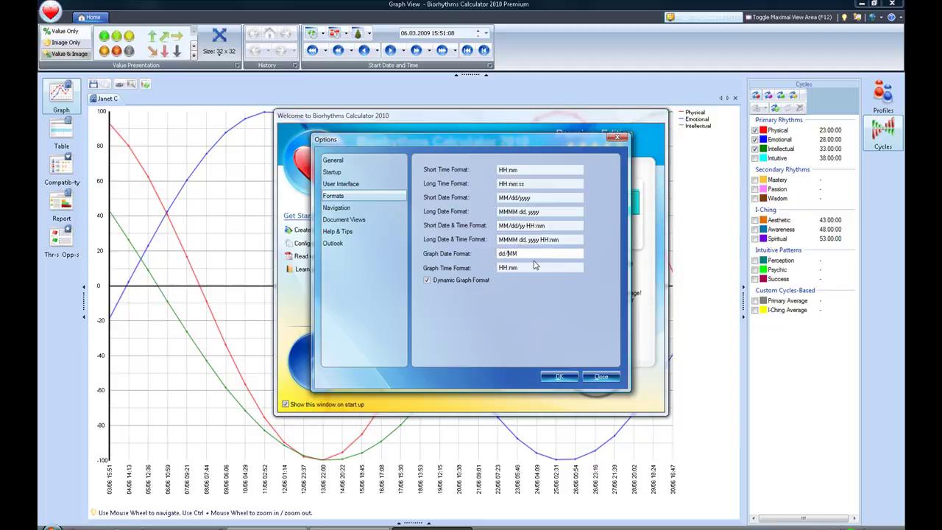
key(BackSpace)
key(BackSpace)
key(BackSpace)
Adjust the AutoNav update interval in the navigation options.
click(369, 213)
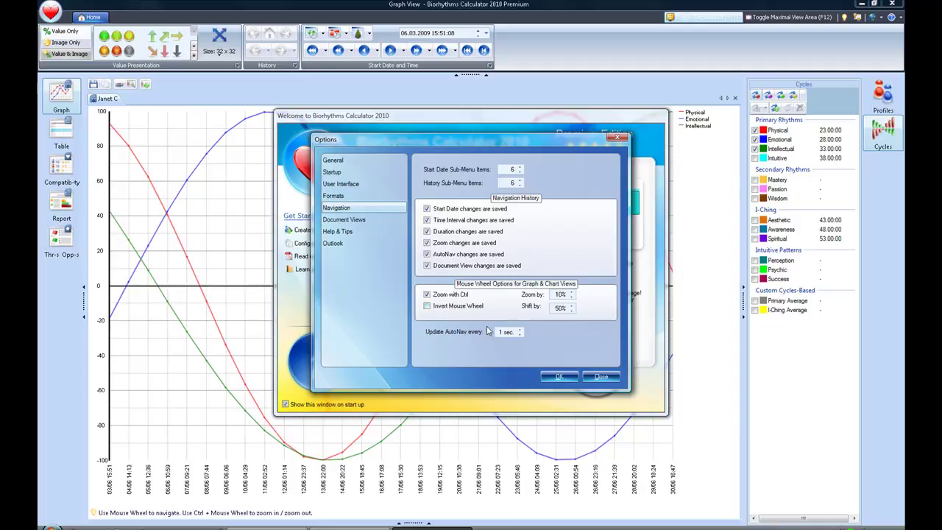
click(520, 331)
click(520, 331)
Change the branding text for the Text and Report views to "Captain Biorhythm Biorhythm Charts" in the document view options.
click(363, 221)
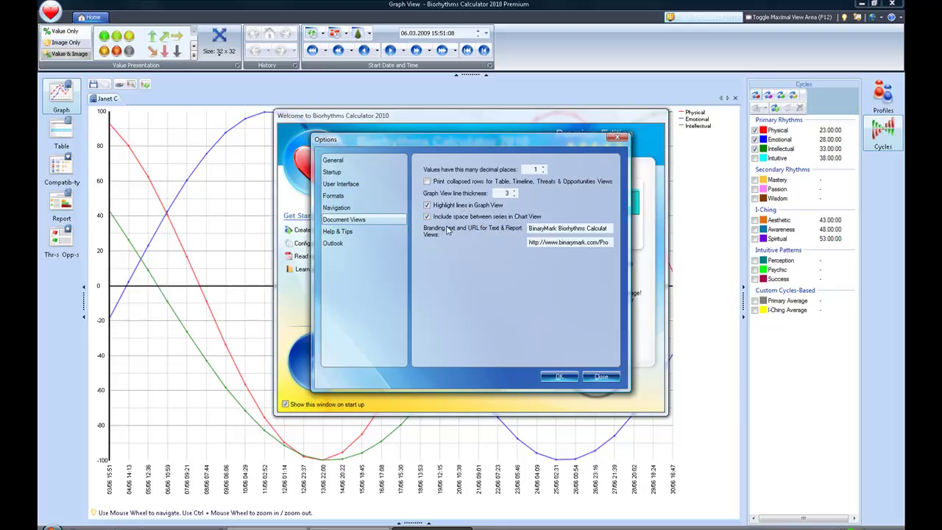
click(559, 228)
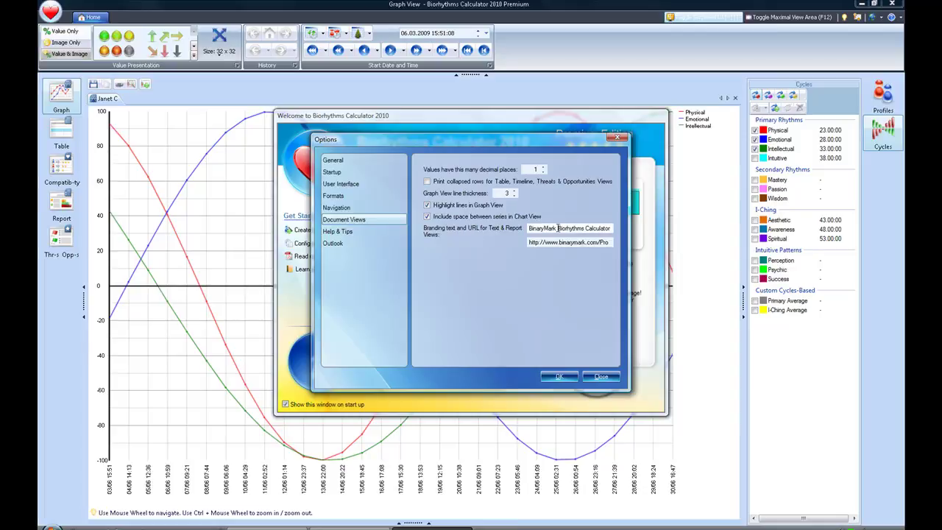
key(BackSpace)
key(BackSpace)
key(BackSpace)
key(BackSpace)
key(BackSpace)
key(BackSpace)
key(BackSpace)
key(BackSpace)
key(BackSpace)
key(BackSpace)
key(BackSpace)
text(Captain Biorhy)
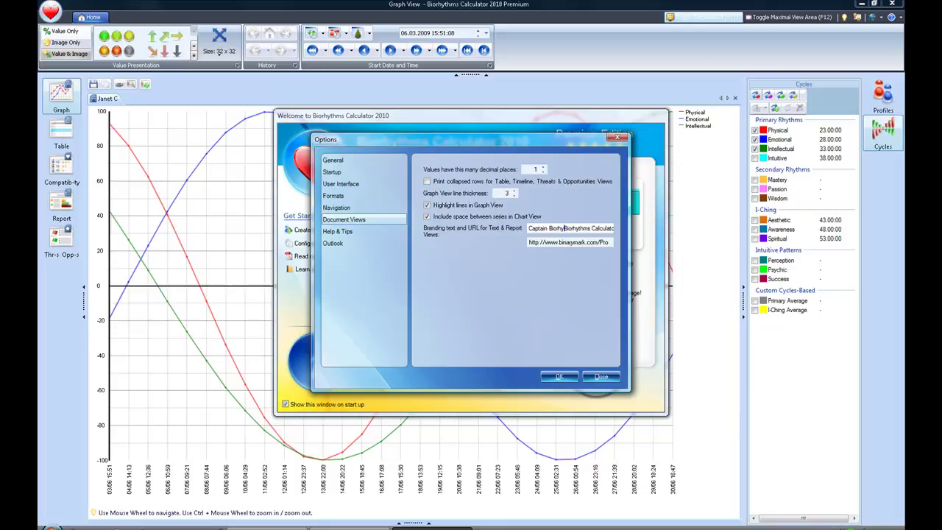
text(thm)
key(Delete)
key(Delete)
key(Delete)
key(Delete)
key(Delete)
key(Delete)
key(Delete)
key(Delete)
text(Charts)
Replace the site address in the branding URL for the Text and Report views with captainbiorhythm.
click(561, 242)
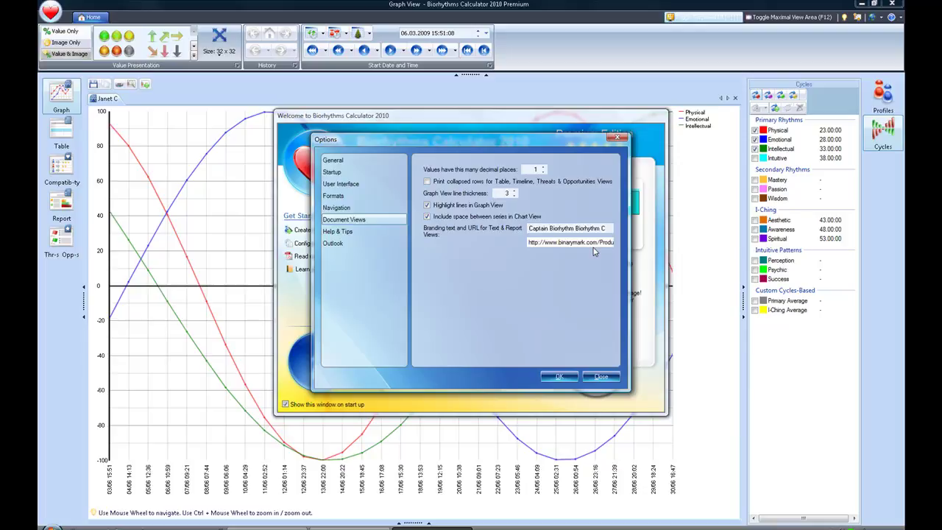
key(Delete)
key(Delete)
key(Delete)
key(Delete)
key(Delete)
key(Delete)
key(Delete)
key(Delete)
key(Delete)
key(Delete)
key(Delete)
key(Delete)
key(Delete)
key(Delete)
key(Delete)
key(Delete)
key(Delete)
key(Delete)
key(Delete)
key(Delete)
key(Delete)
key(Delete)
key(Delete)
key(Delete)
key(Delete)
key(Delete)
key(Delete)
key(Delete)
key(Delete)
key(Delete)
key(Delete)
key(Delete)
key(Delete)
key(Delete)
key(Delete)
key(Delete)
key(Delete)
key(Delete)
key(Delete)
key(Delete)
key(Delete)
key(Delete)
text(captainbiorhythm)
Look over the help and tips options, open the Outlook integration settings and set the reminder time to 60 min.
click(364, 232)
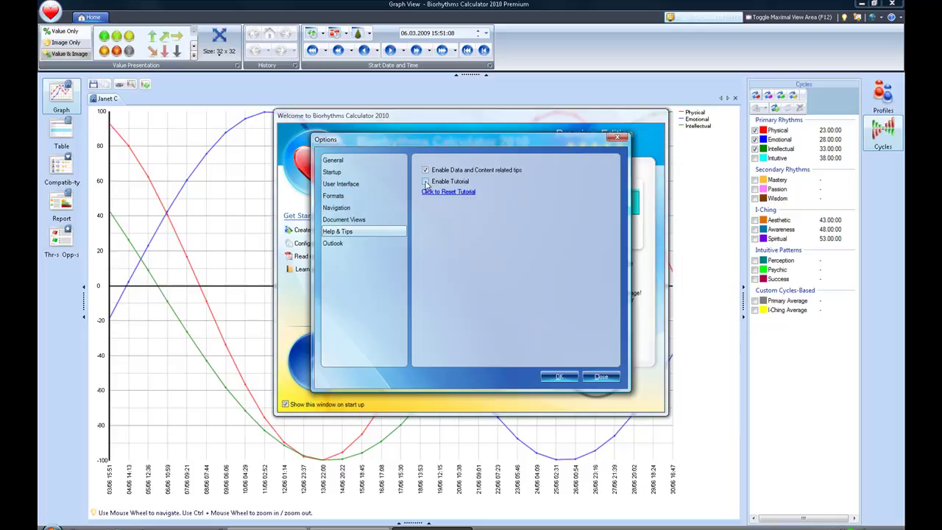
click(335, 245)
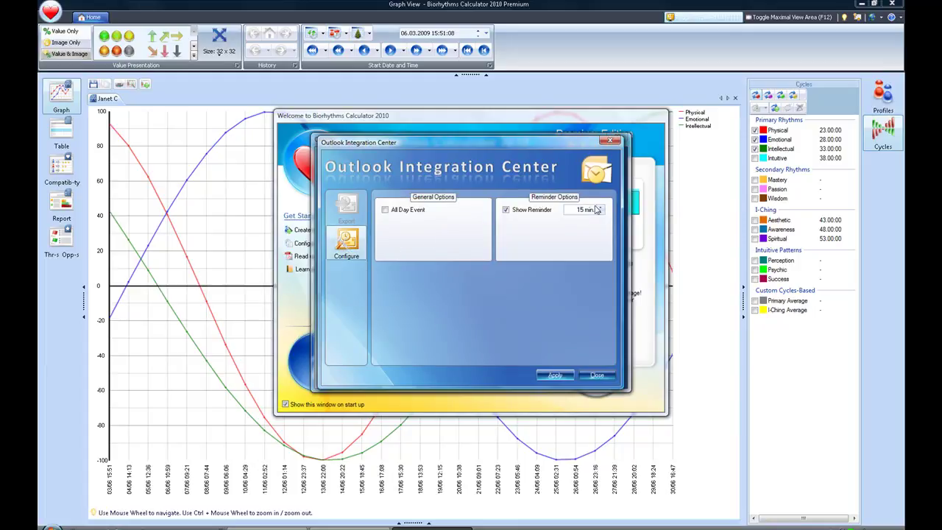
scroll(600, 211, up, 12)
scroll(599, 211, up, 9)
scroll(600, 211, up, 3)
scroll(600, 211, up, 5)
scroll(600, 210, up, 6)
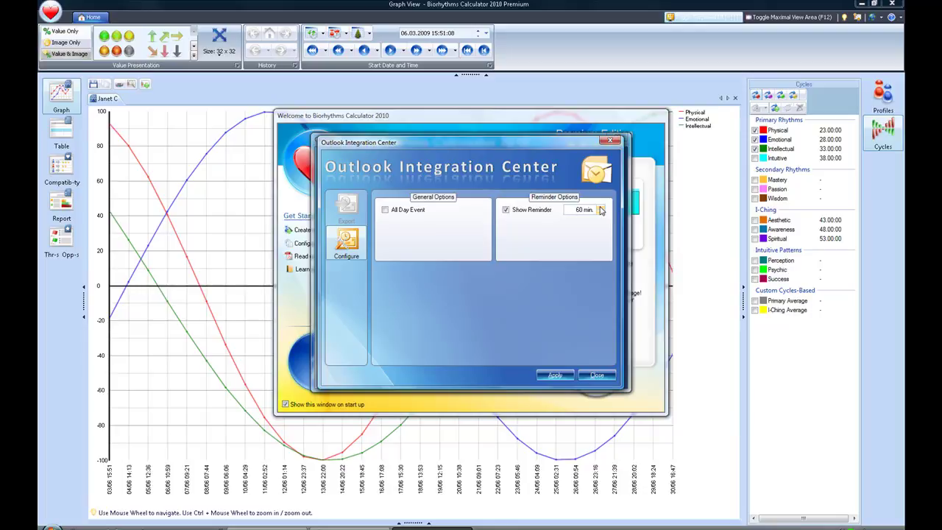
Enable all-day events for the Outlook integration, apply the settings and close the configuration.
click(387, 211)
click(346, 242)
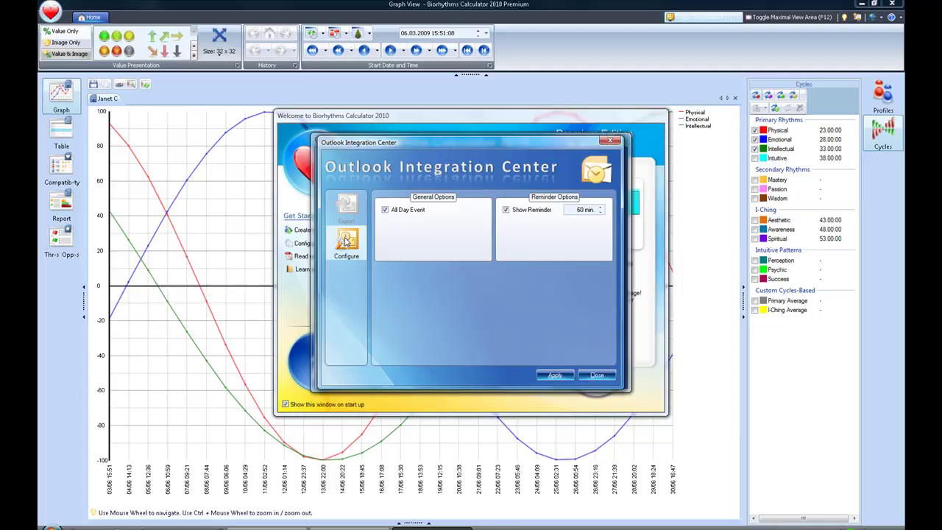
click(347, 242)
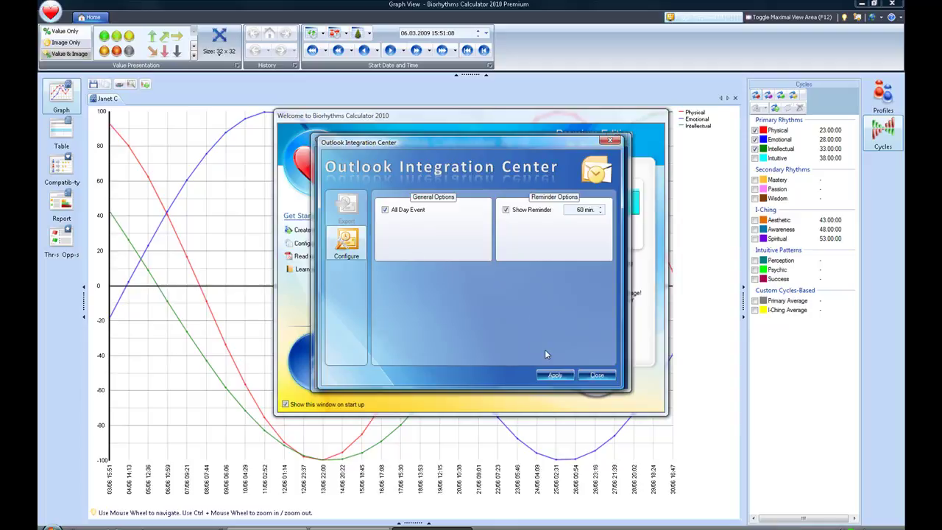
click(555, 376)
click(597, 376)
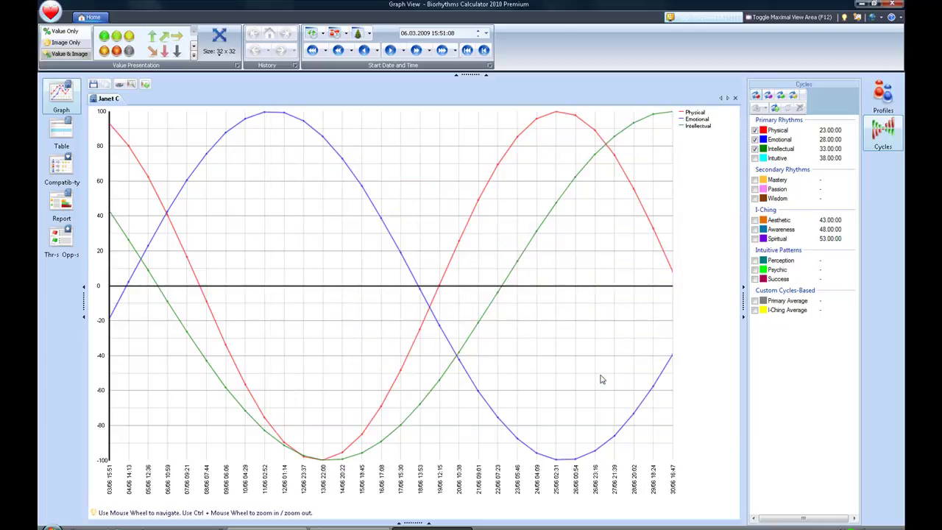